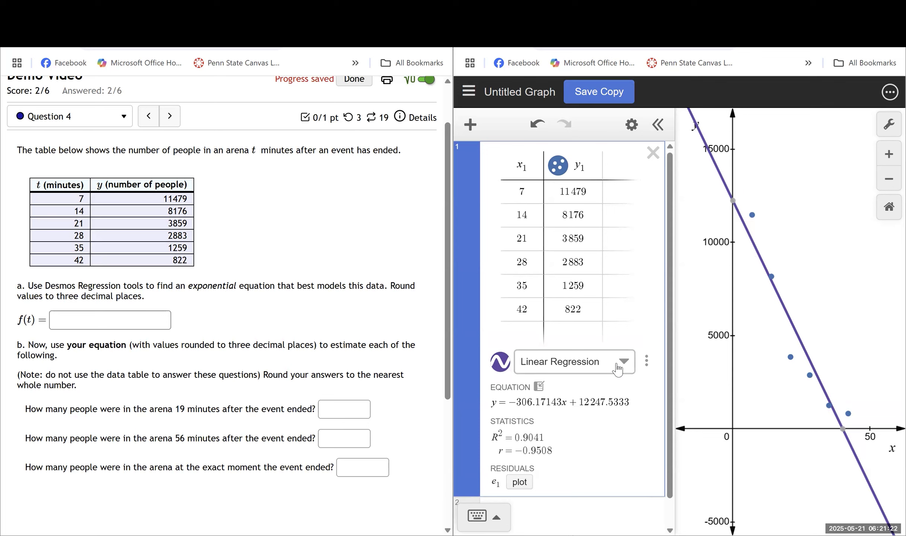
- Switch the table's regression to Exponential Regression and turn on Log Mode
left_click(622, 367)
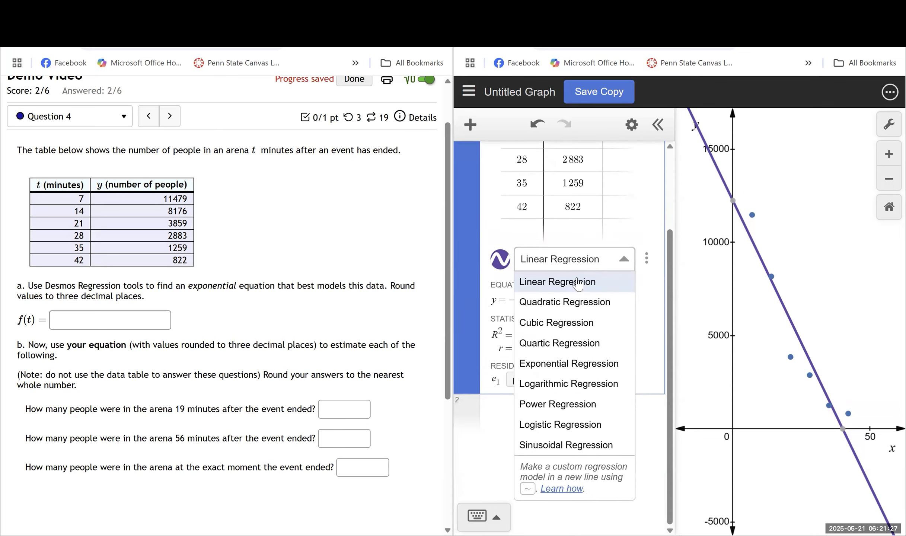
left_click(575, 363)
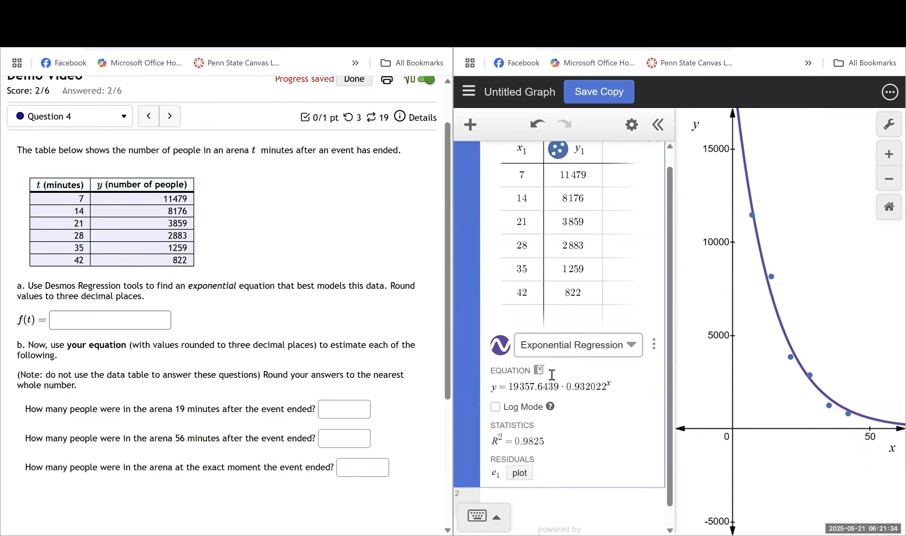
left_click(496, 408)
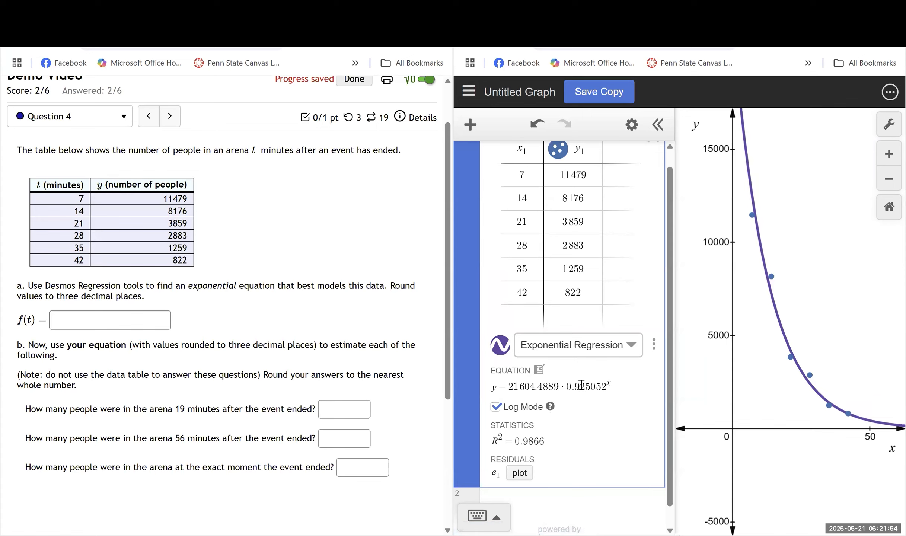
- Open the exponential regression's options to view its model structure, then close them
scroll(581, 385, "down", 1)
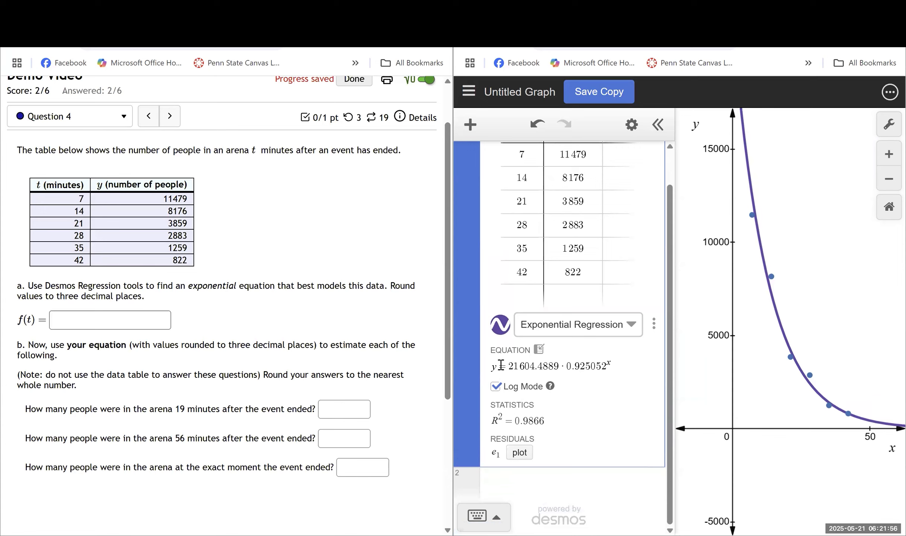
left_click(75, 323)
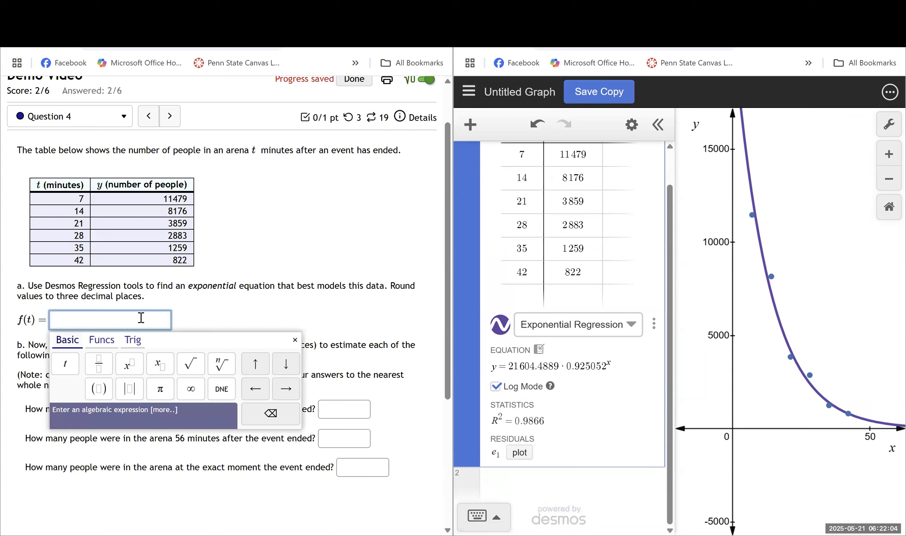
left_click(653, 324)
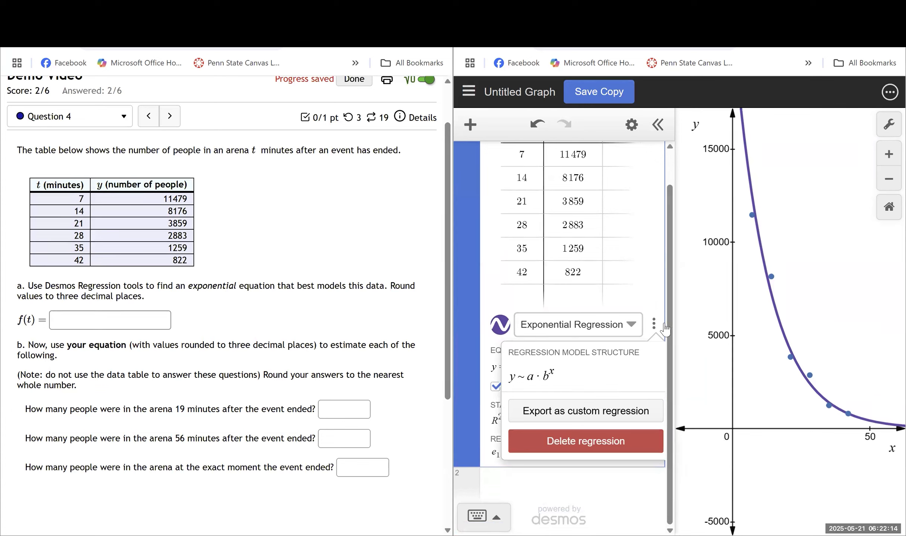
left_click(710, 334)
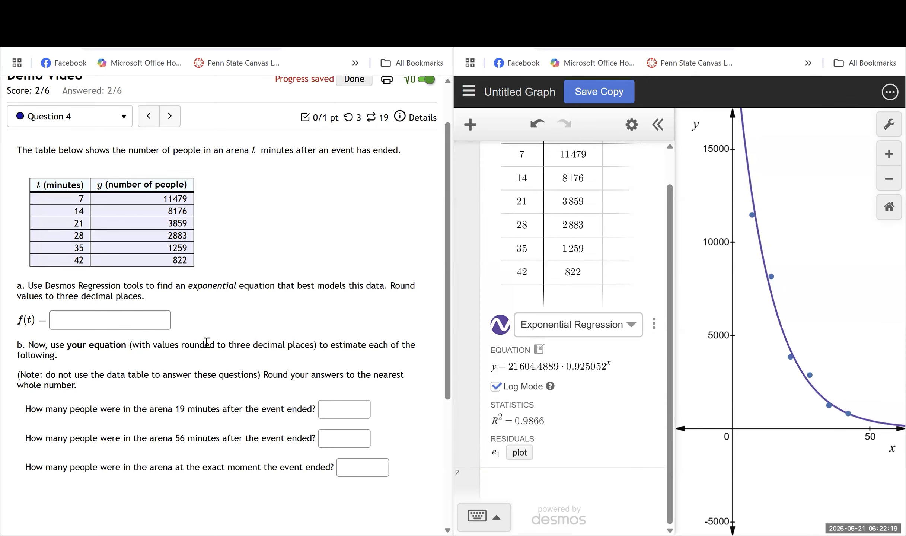
- Enter 21604.489·0.925^t as the answer for f(t) in part a and submit it
left_click(77, 322)
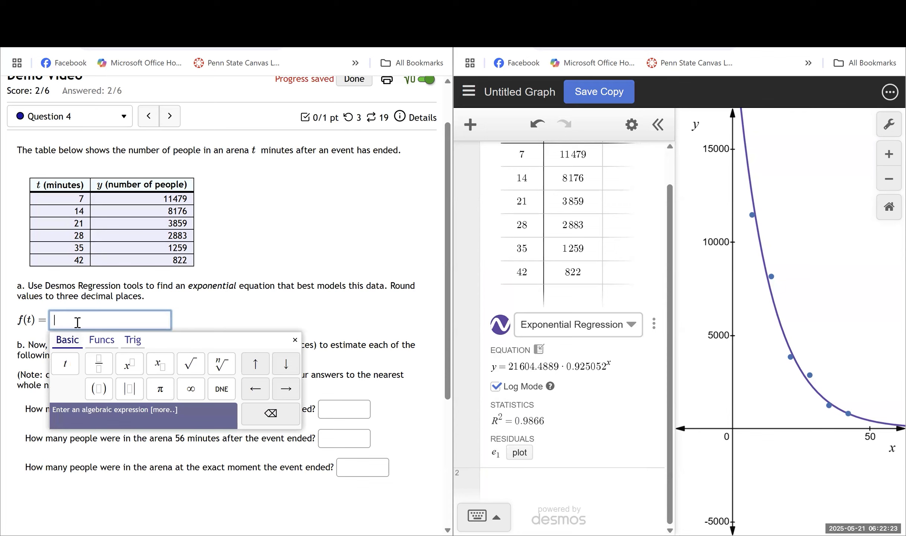
type("2")
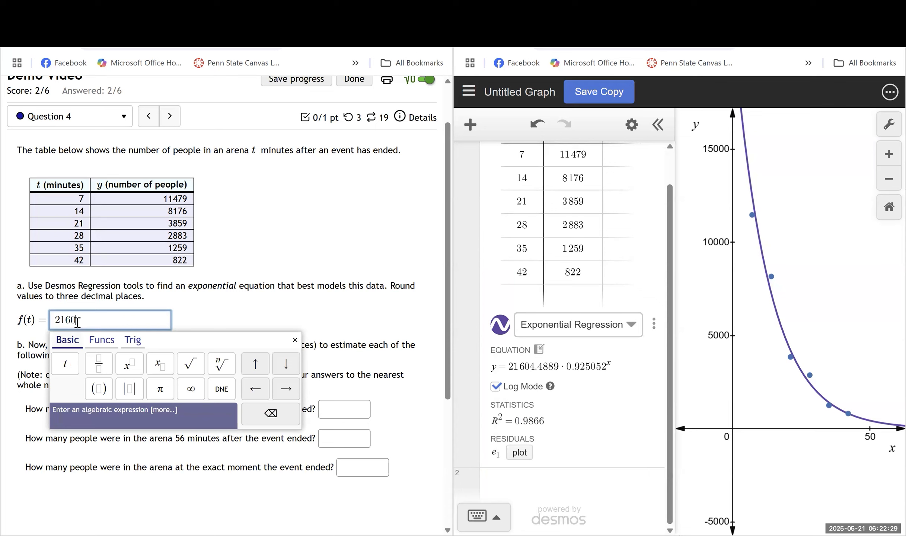
type("160")
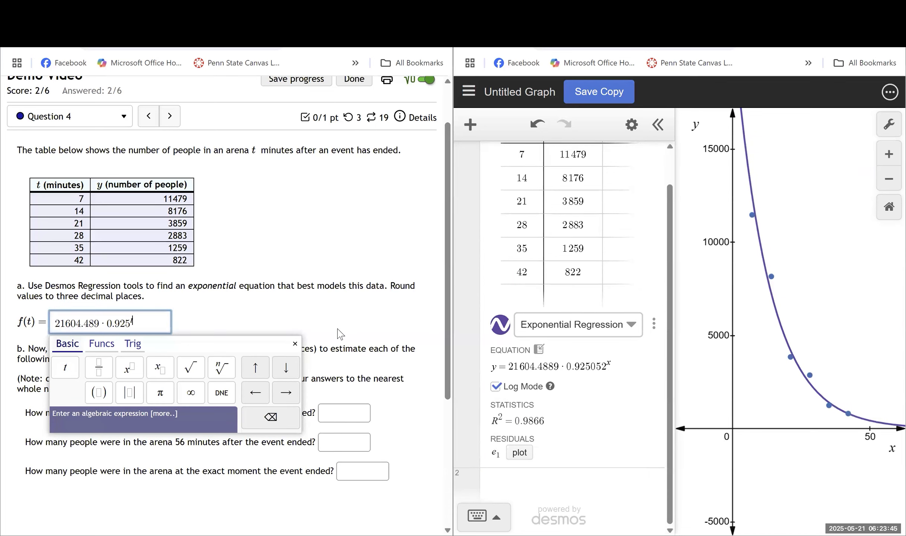
left_click(541, 352)
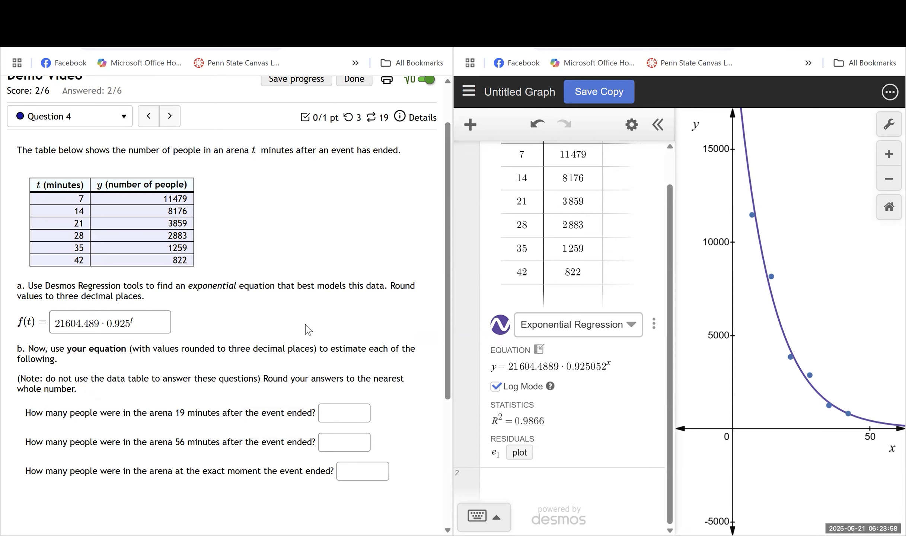
left_click(142, 320)
key("Return")
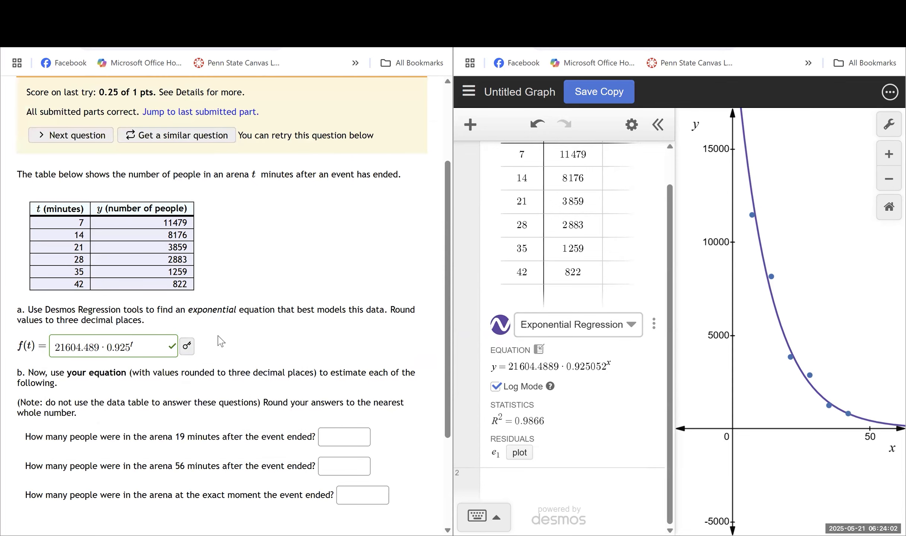
- Export the regression equation as a snapshot to the expression list
scroll(281, 366, "down", 2)
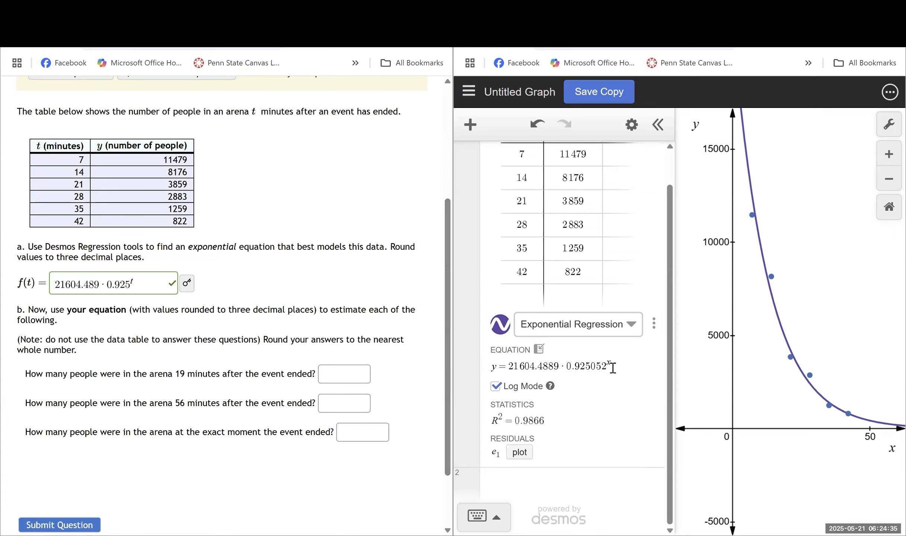
left_click(539, 350)
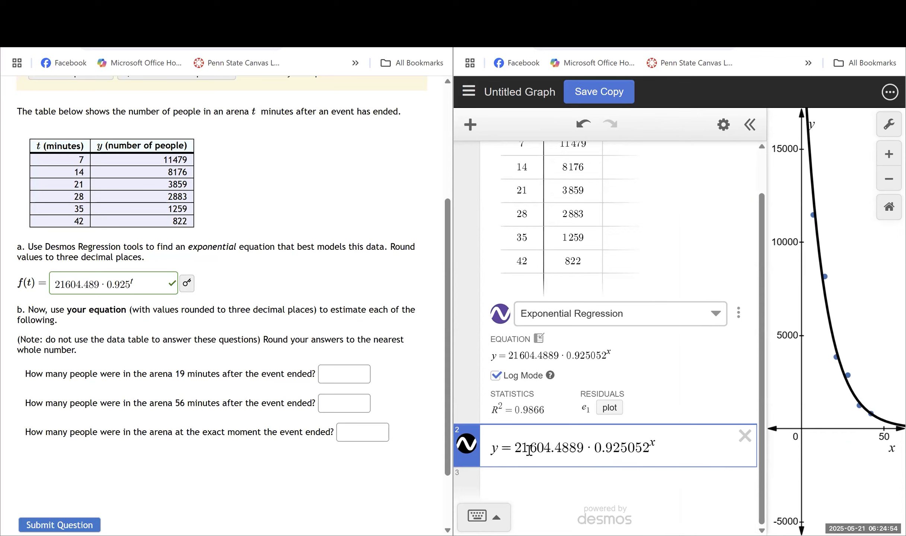
- Change the exported equation's left side from y to f(x)
left_click(497, 449)
key("BackSpace")
type("f(t)")
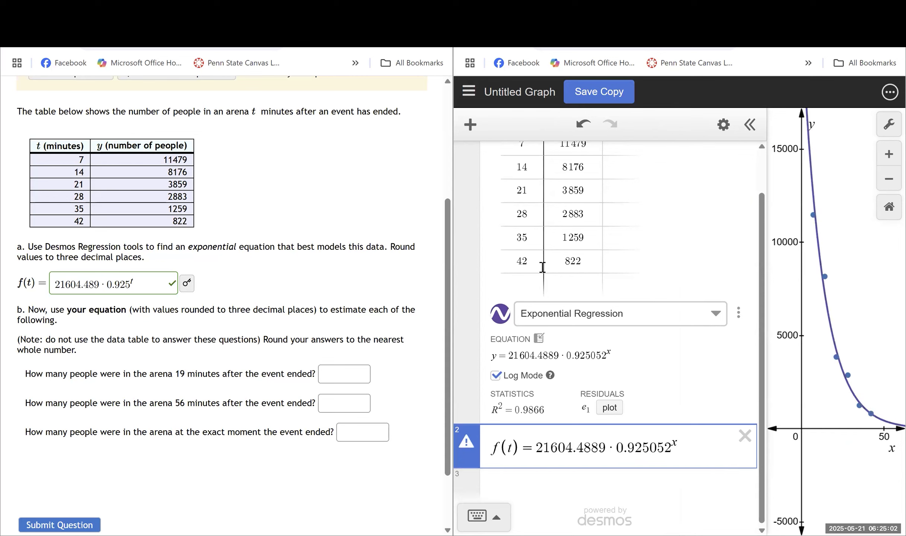
key("Left")
key("Left")
key("Left")
key("Left")
key("Left")
key("shift+Right")
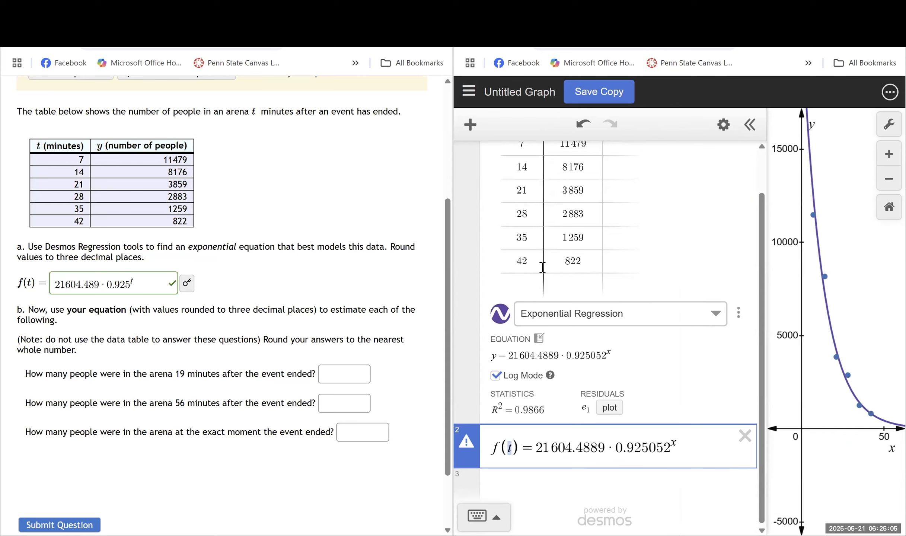
type("x")
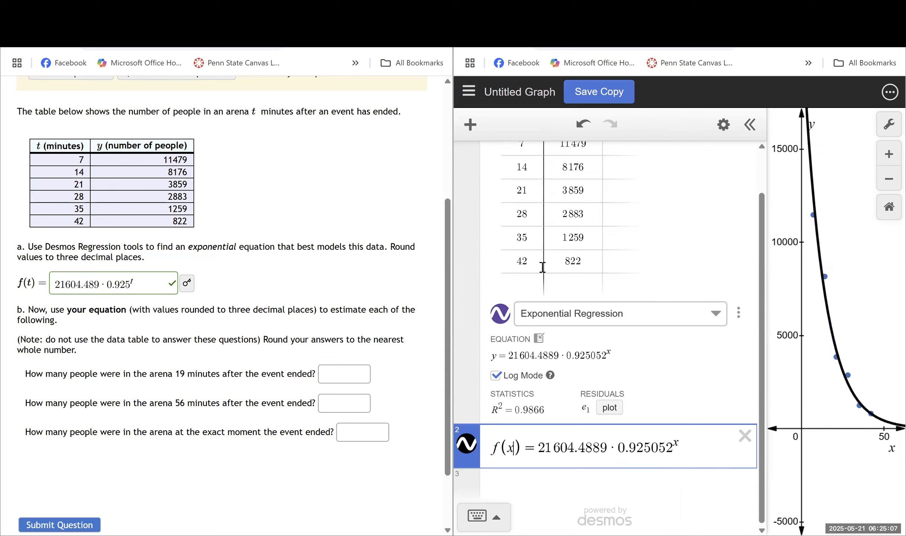
- Round the exported equation's coefficients to 21604.489 and 0.925
key("Right")
key("Right")
key("Right")
key("Right")
key("Right")
key("Right")
key("Right")
key("Right")
key("Right")
key("Right")
key("BackSpace")
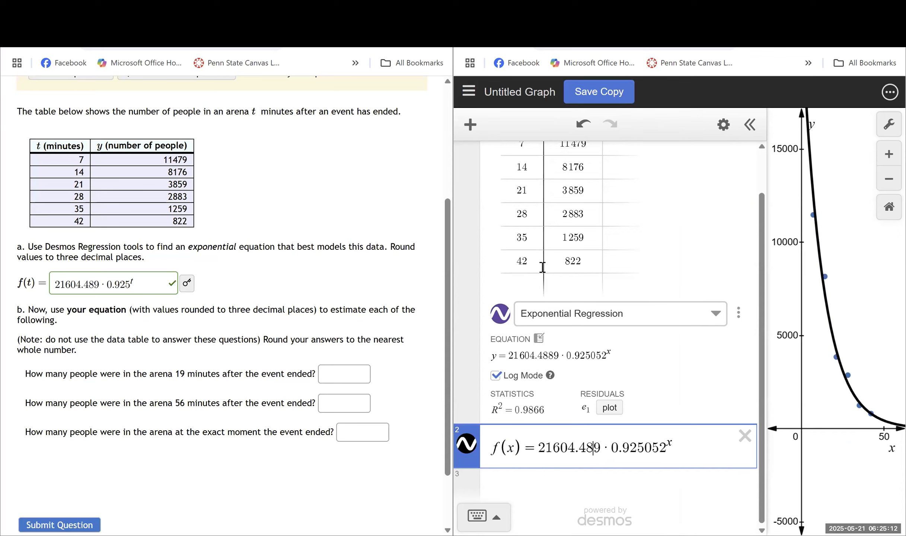
key("Right")
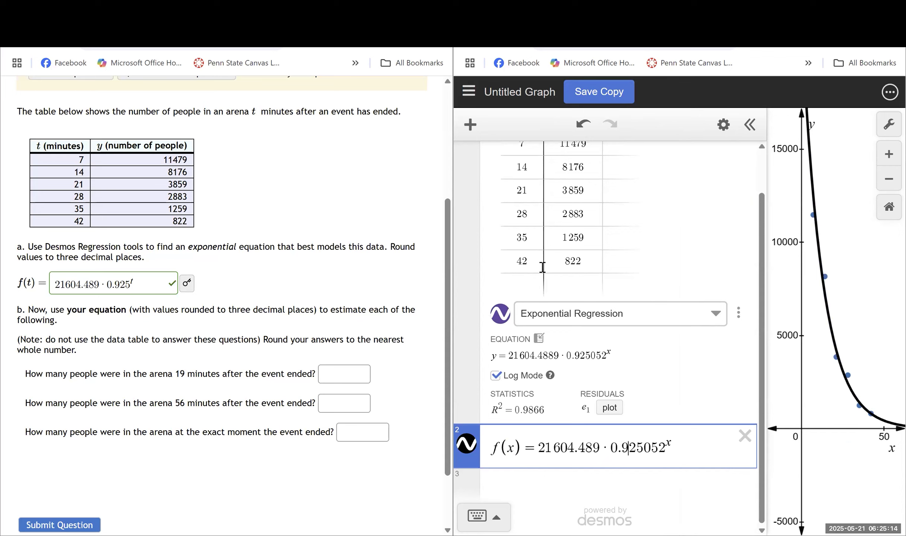
key("shift+Right")
key("shift+Right")
key("shift+Right")
key("BackSpace")
- Add a new expression evaluating f(19)
scroll(664, 449, "down", 1)
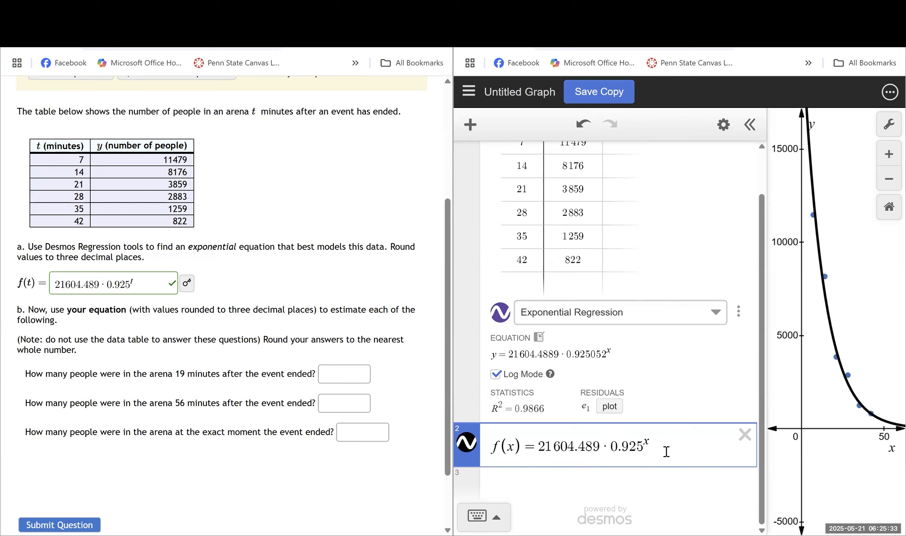
key("Return")
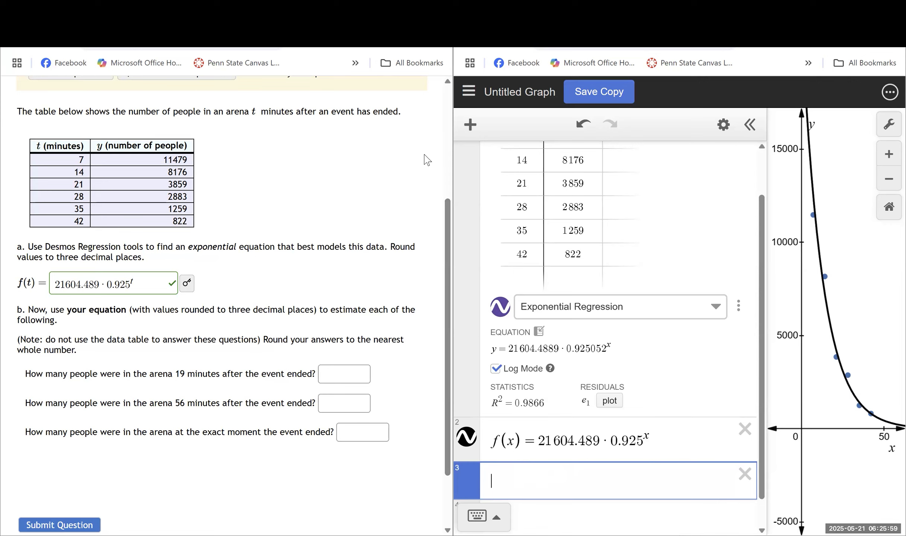
type("f(19")
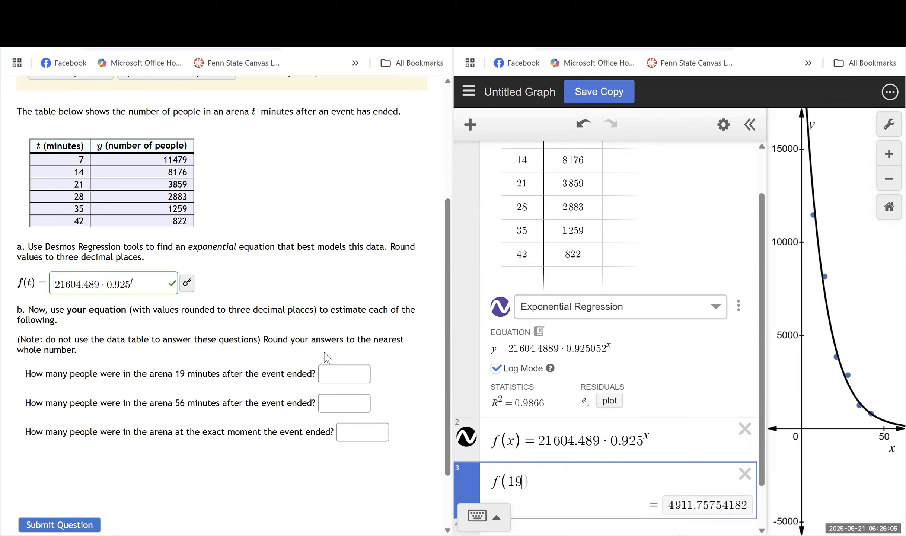
- Enter 4912 as the answer for the number of people after 19 minutes
left_click(338, 372)
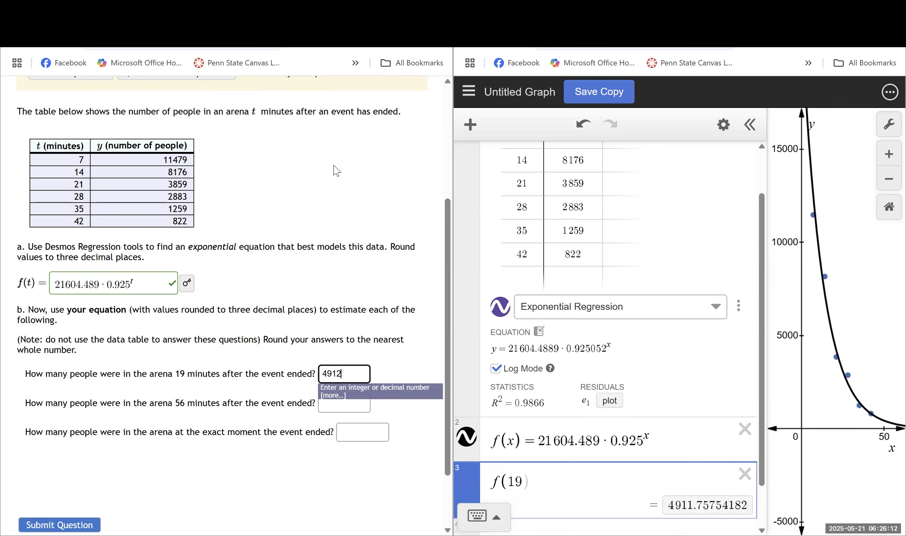
left_click(336, 171)
scroll(127, 338, "down", 2)
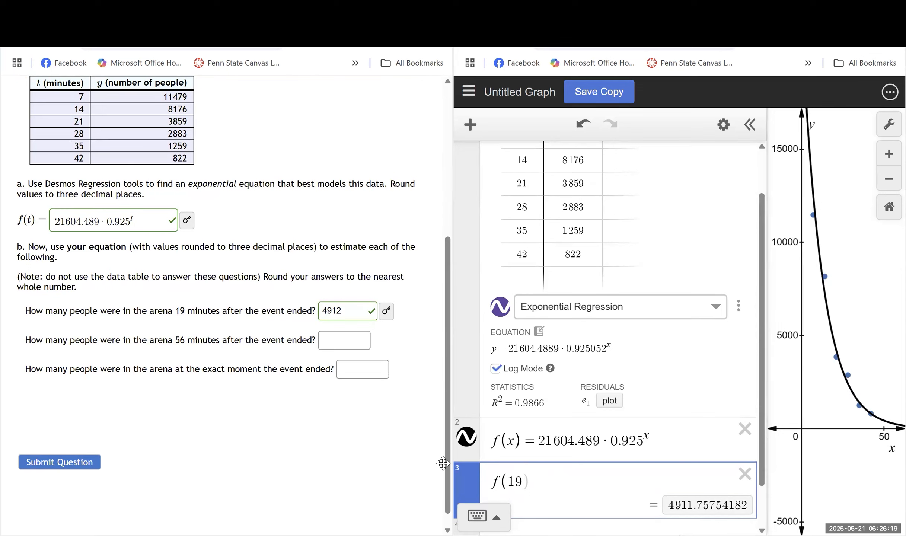
- Change the evaluation to f(56) and answer 274 for the 56-minute question
double_click(520, 483)
type("56")
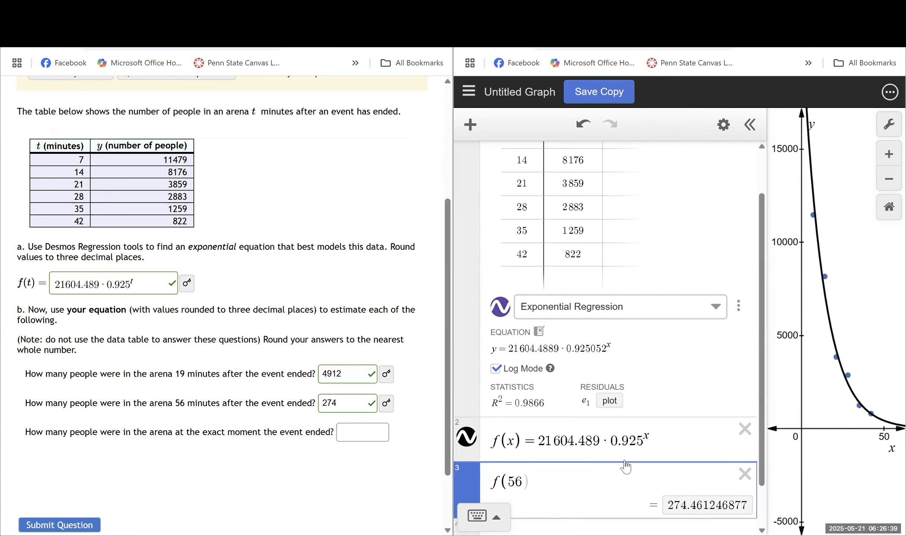
- Change the evaluation to f(0) and start entering the answer for the moment the event ended
double_click(523, 483)
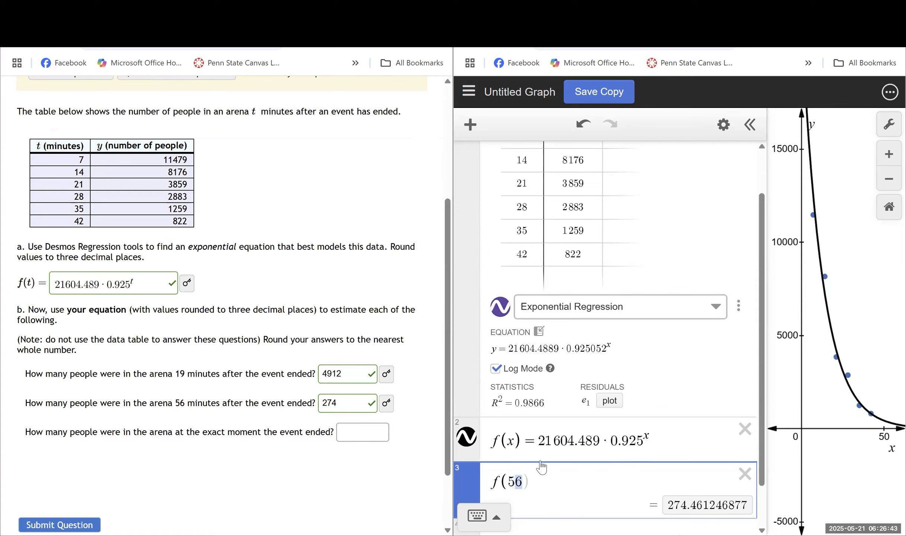
key("BackSpace")
key("BackSpace")
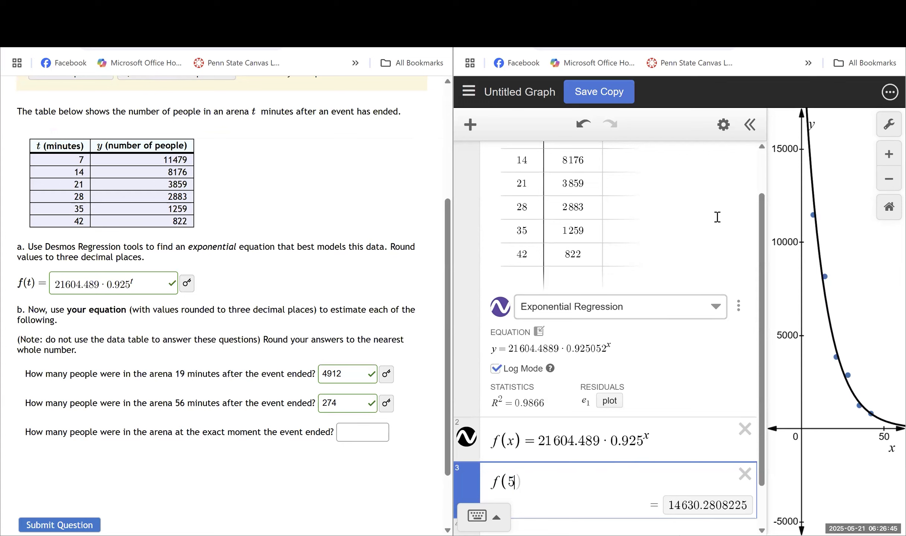
type("0")
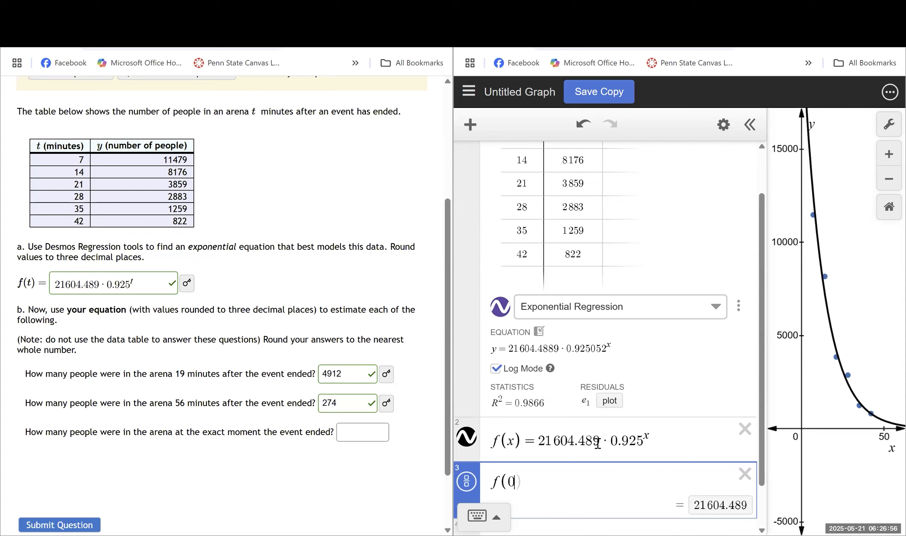
left_click(350, 431)
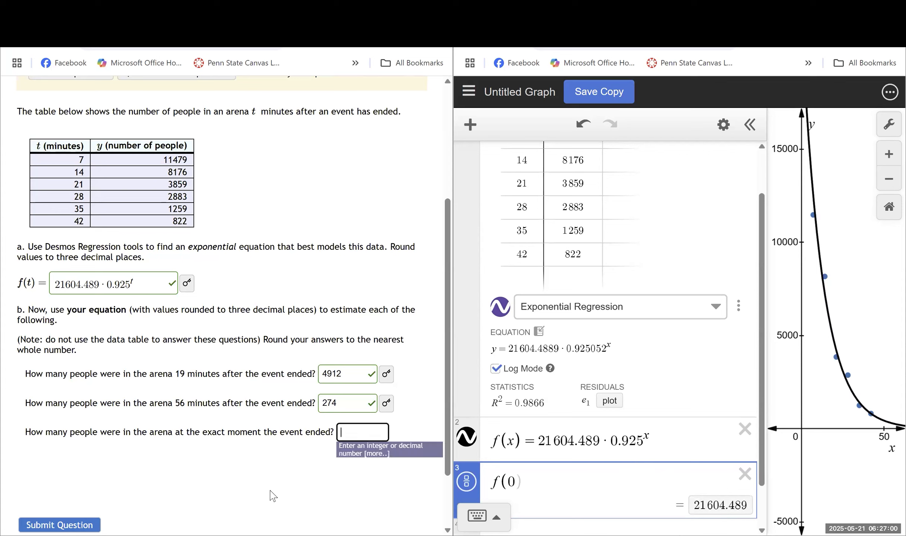
type("21")
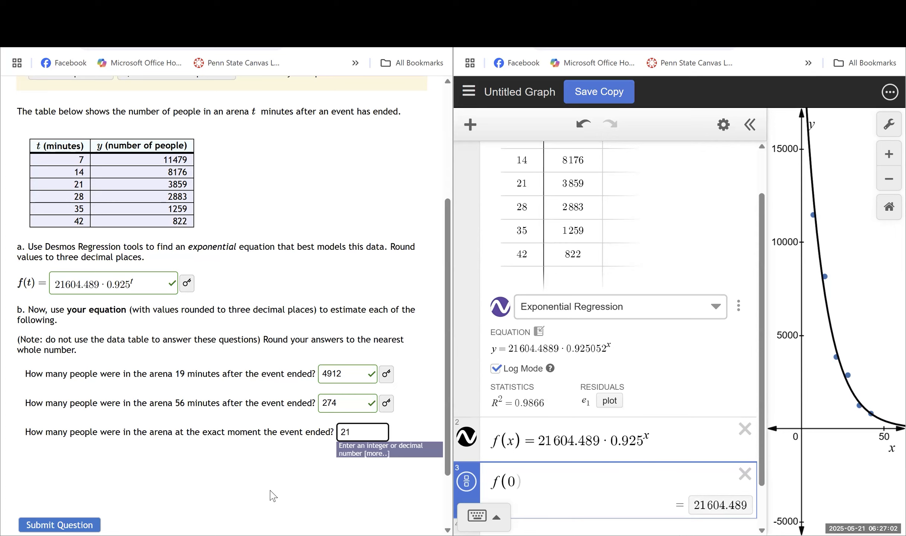